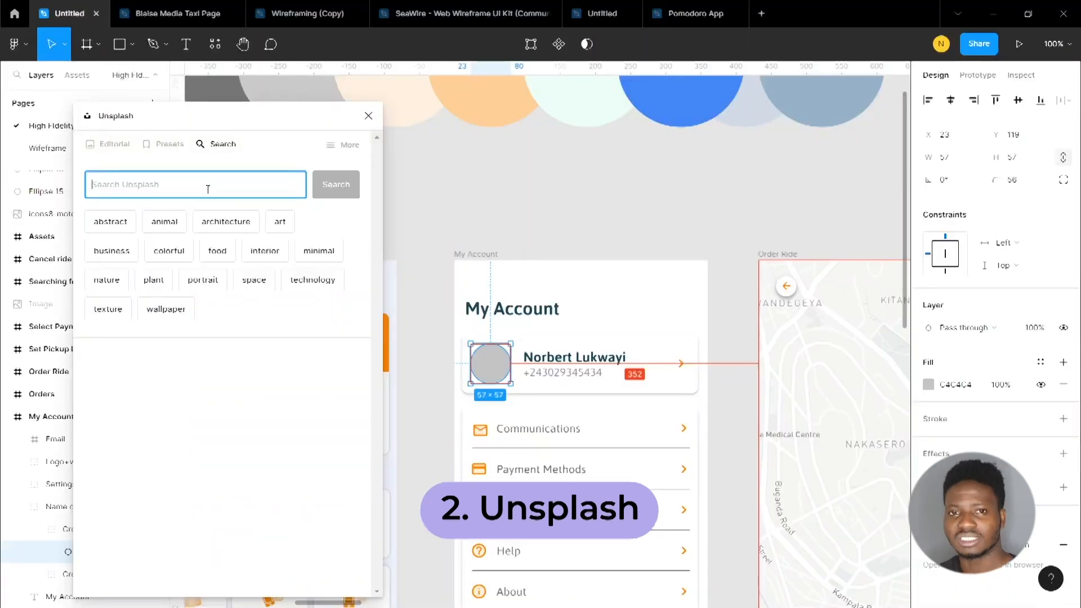
Search Unsplash for "man in jacket" and fill the My Account avatar circle with the photo of the man in sunglasses and brown leather jacket.
text(man in jacket)
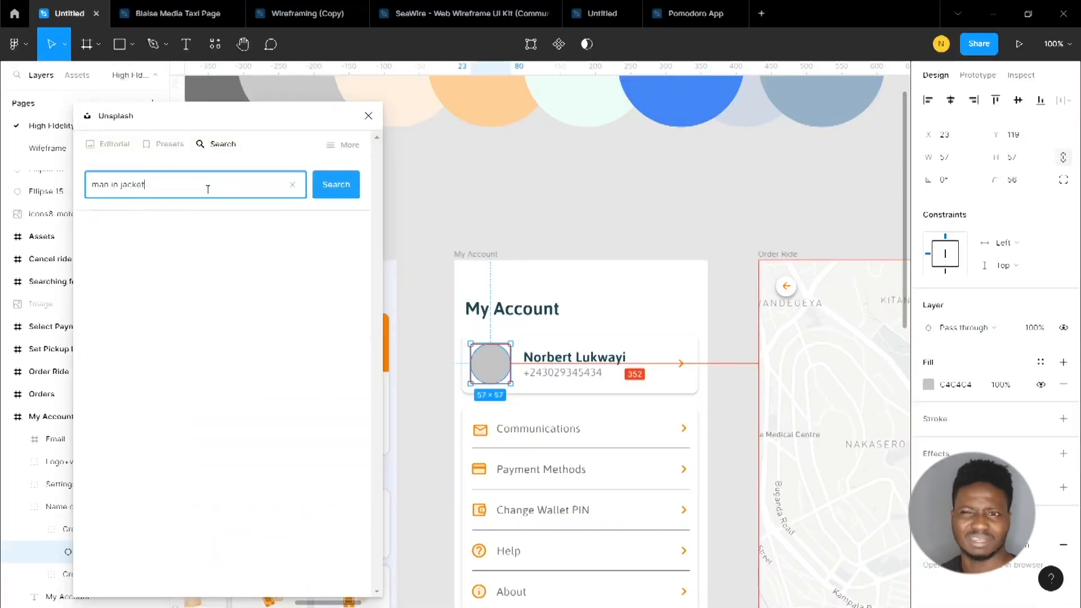
key(Return)
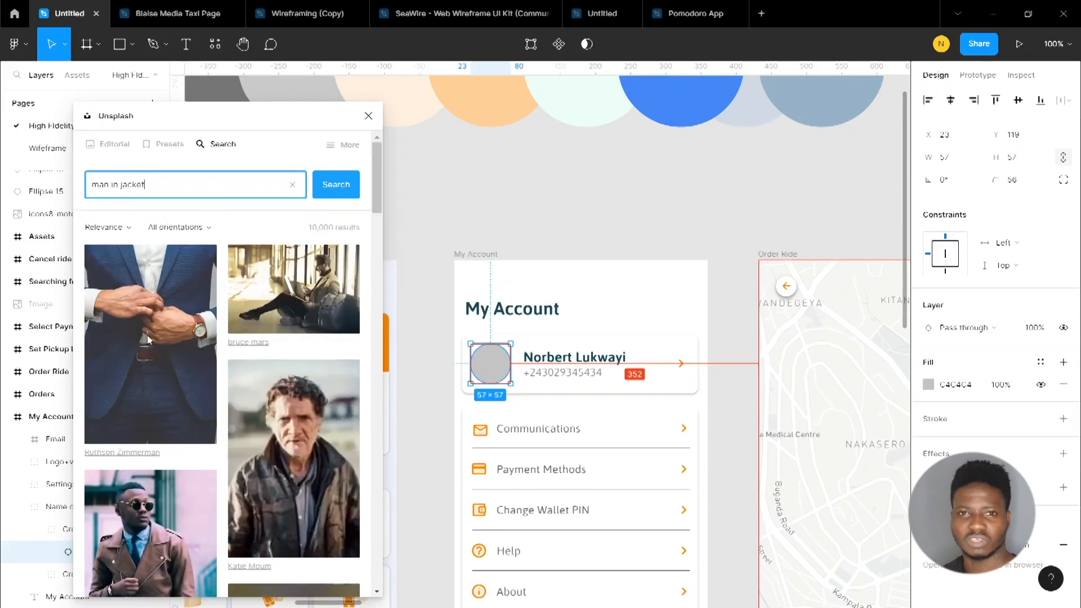
scroll(149, 339, down, 4)
click(213, 354)
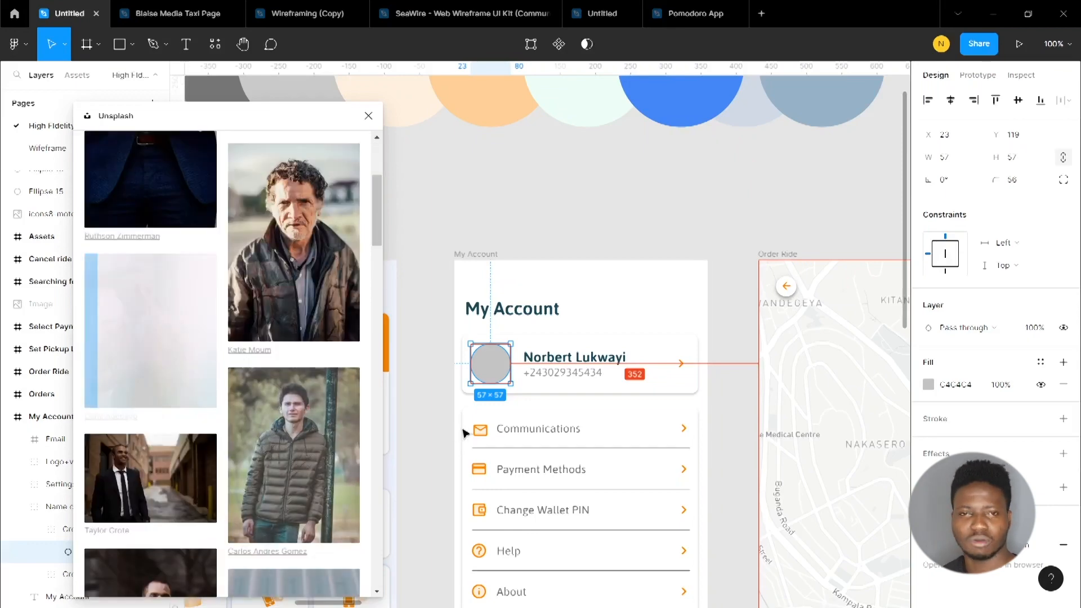
click(420, 488)
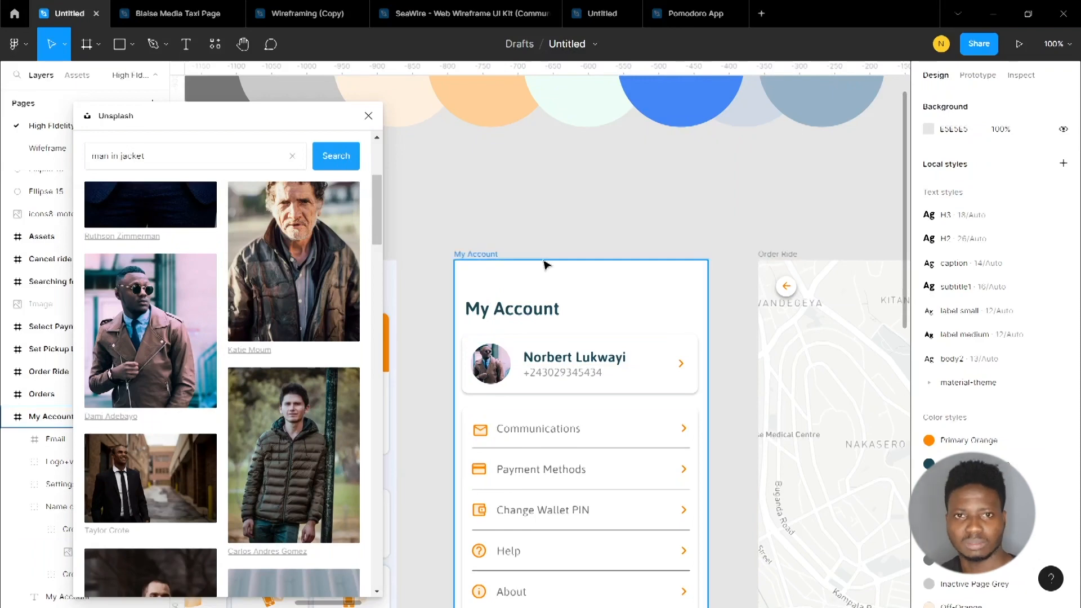
scroll(544, 265, up, 3)
scroll(663, 296, right, 1)
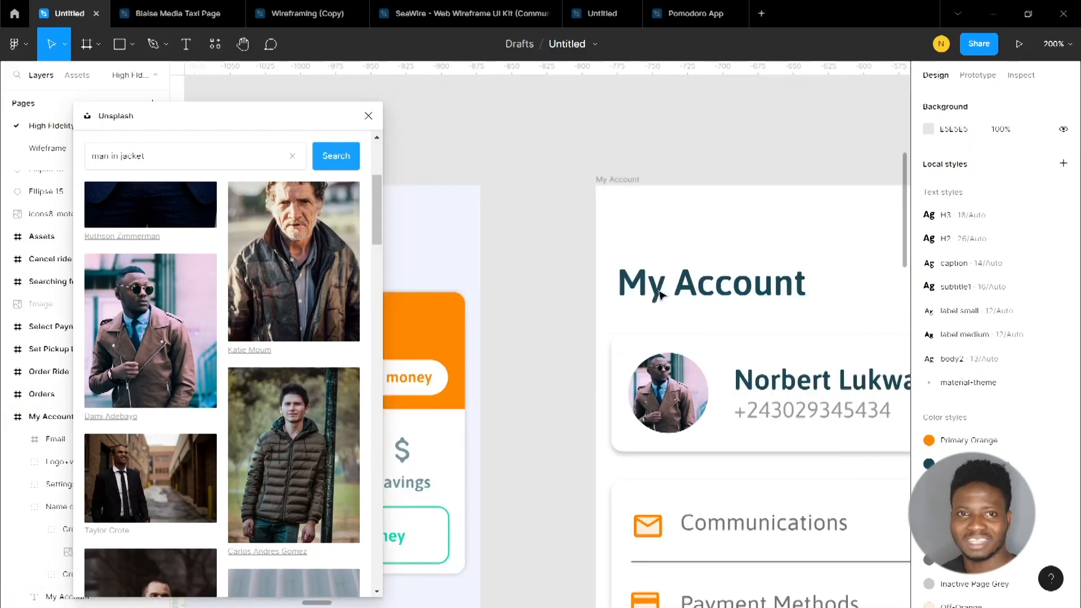
scroll(662, 295, down, 5)
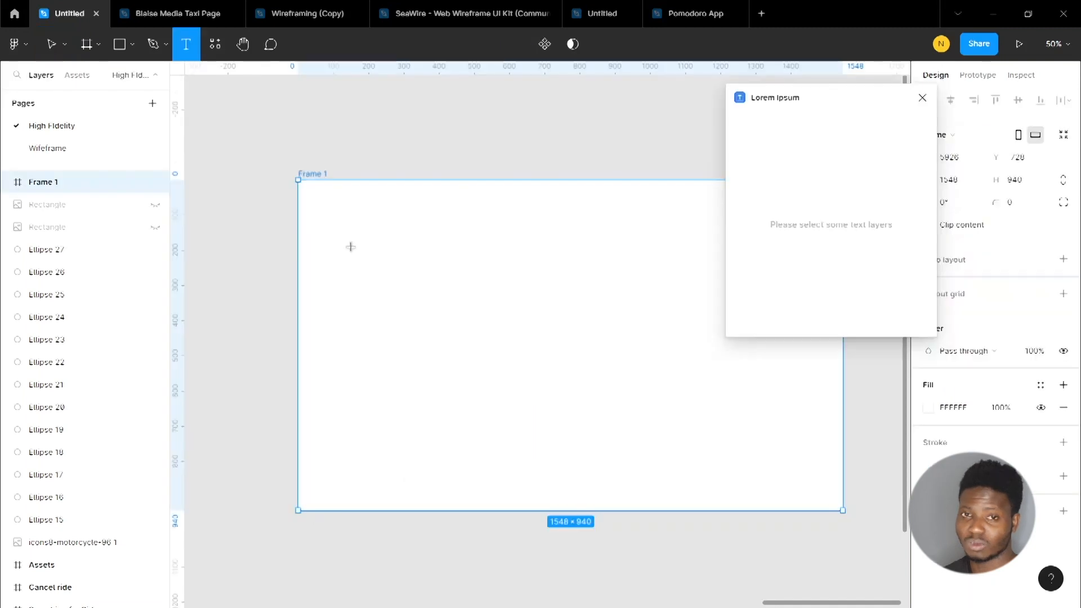
Add a text box of about 488 × 472 in Frame 1 and generate 4 sentences of Lorem Ipsum in it.
drag(340, 230, 513, 397)
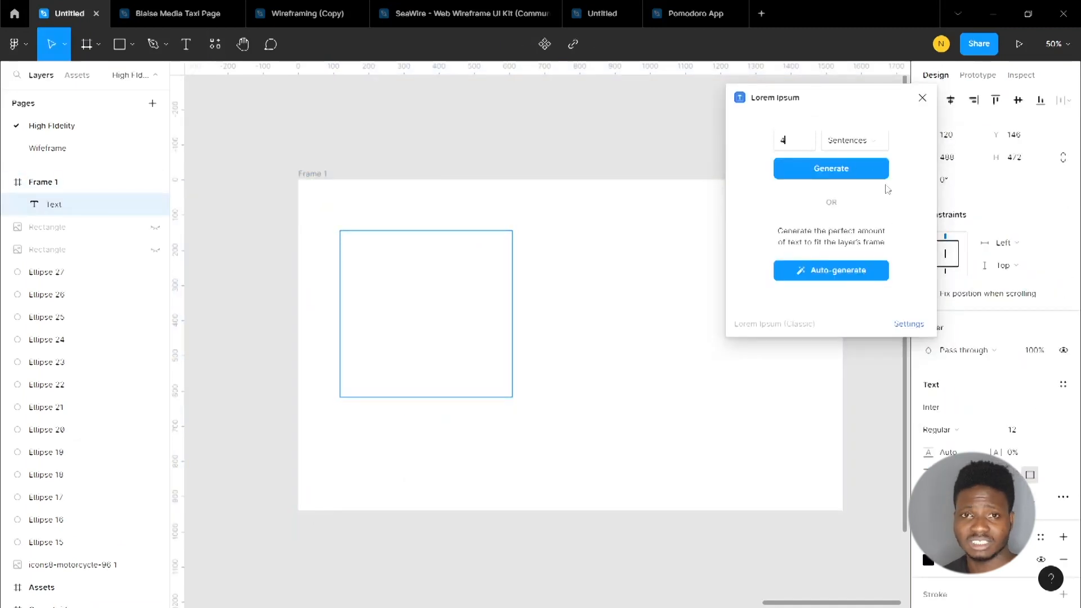
click(870, 142)
click(782, 182)
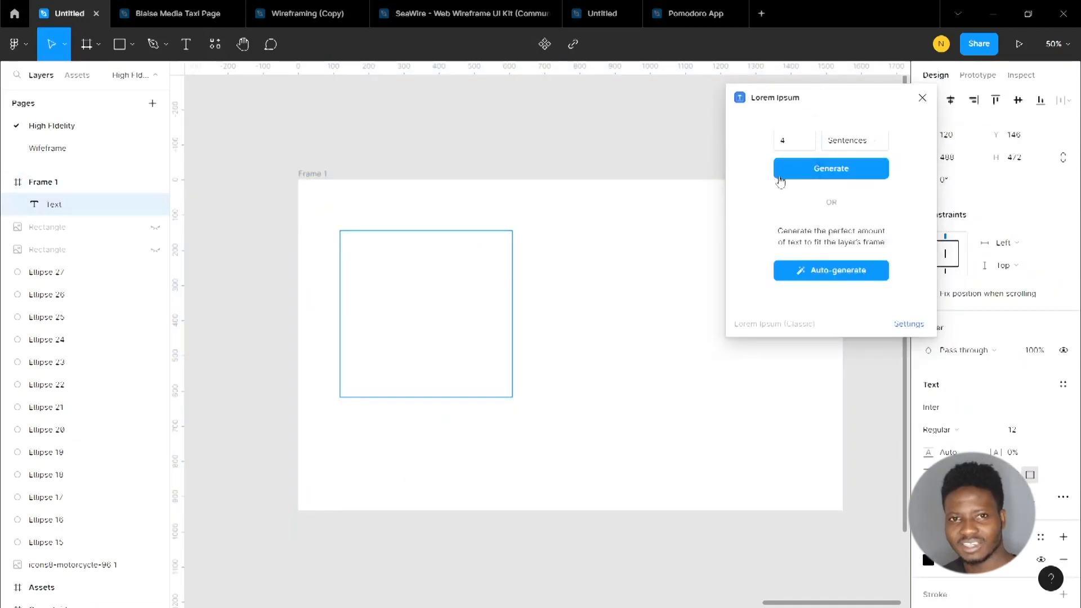
click(790, 173)
key(ctrl+plus)
scroll(648, 258, left, 6)
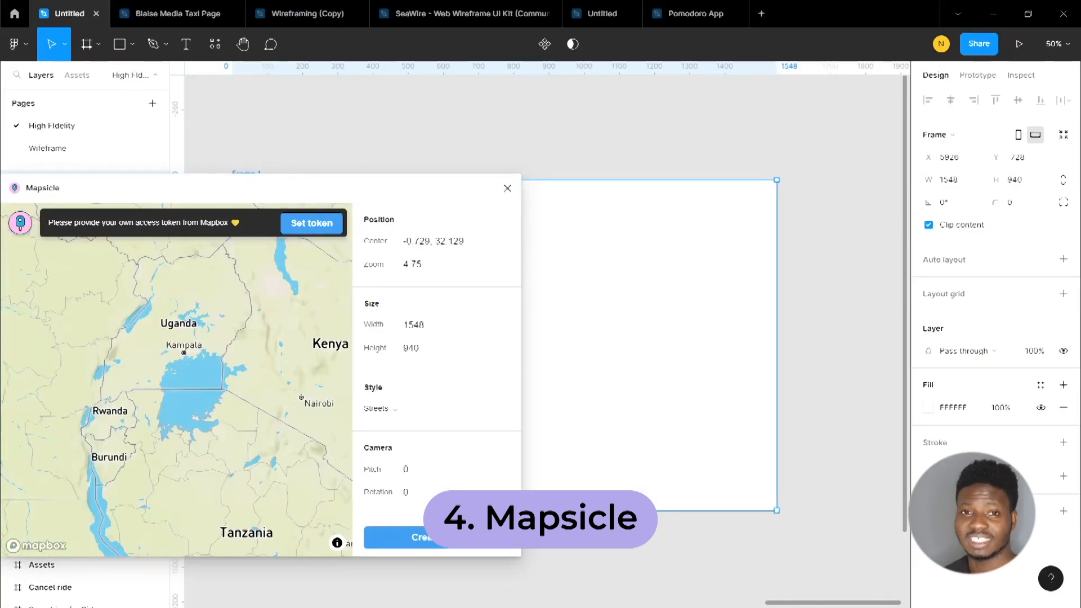
Create a Streets-style map for Frame 1, centred at -0.729, 32.129 with zoom 4.75 and size 1548 × 940.
click(439, 542)
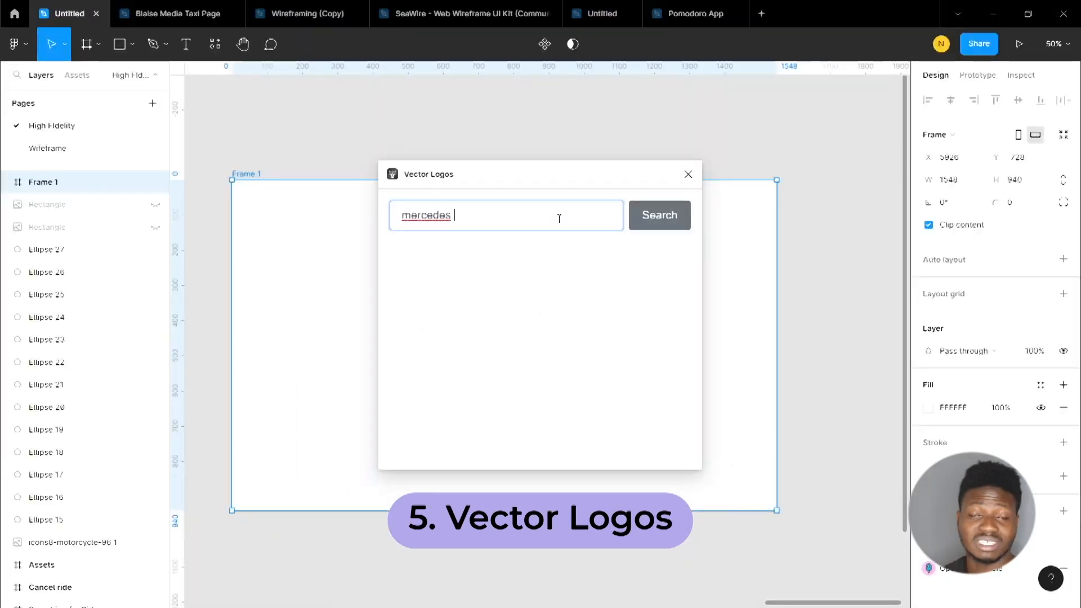
Search the vector logos for "mercedes benz" and insert the round logo with the lettered laurel ring.
key(Return)
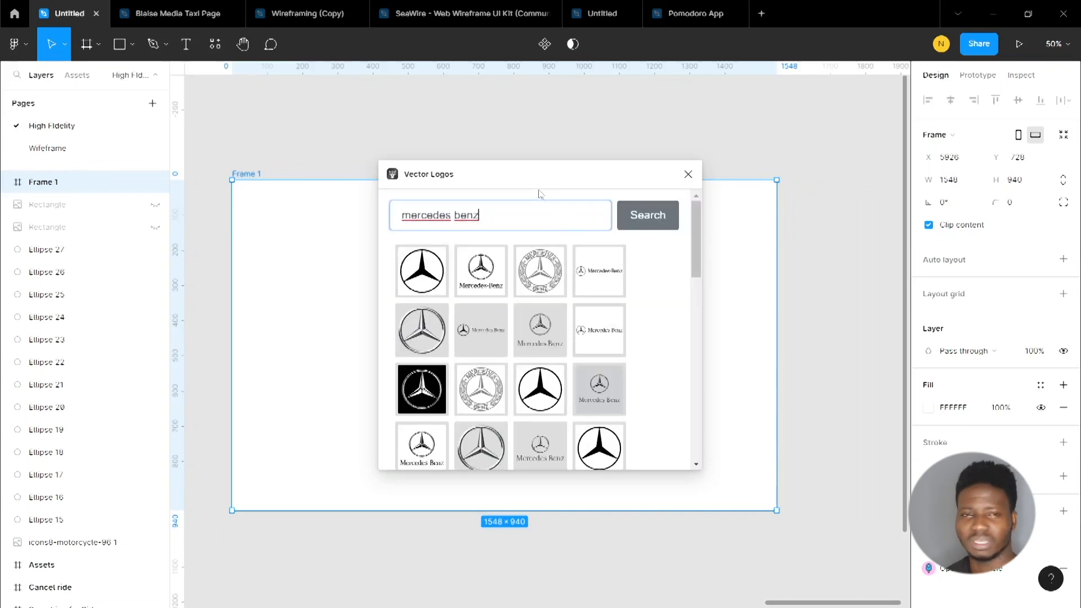
drag(549, 177, 829, 138)
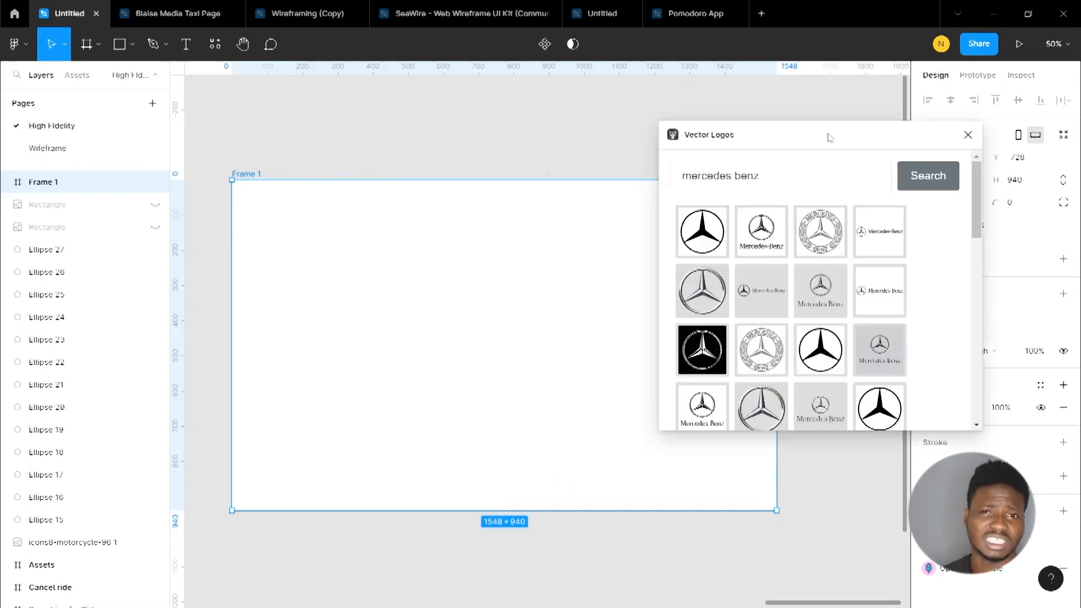
click(818, 254)
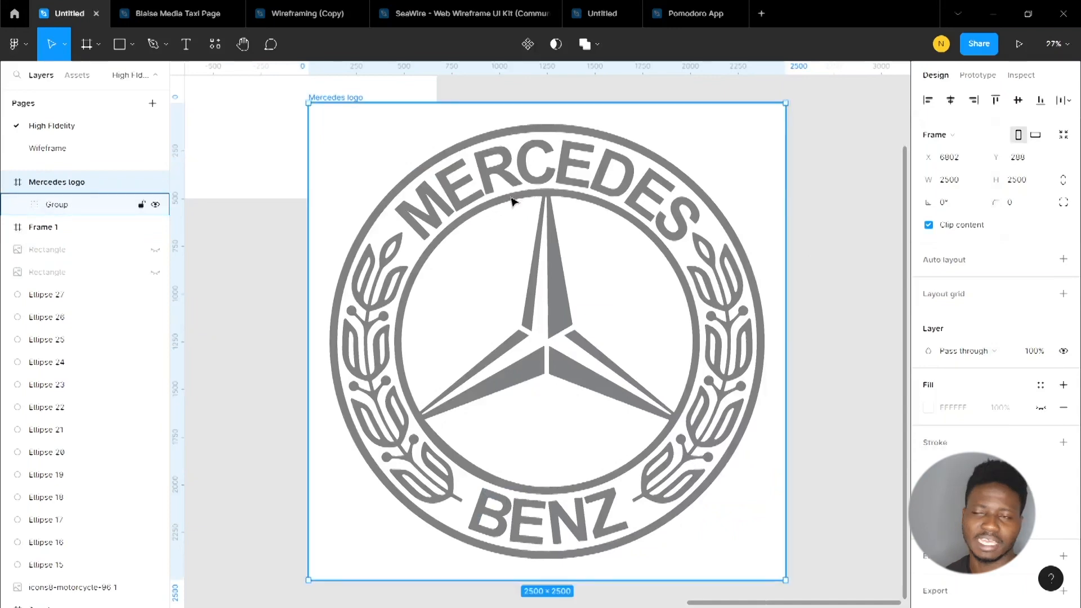
Move the Mercedes logo into Frame 1 and scale it down to about 552 × 552 so it fits inside.
drag(420, 165, 318, 342)
scroll(318, 342, left, 4)
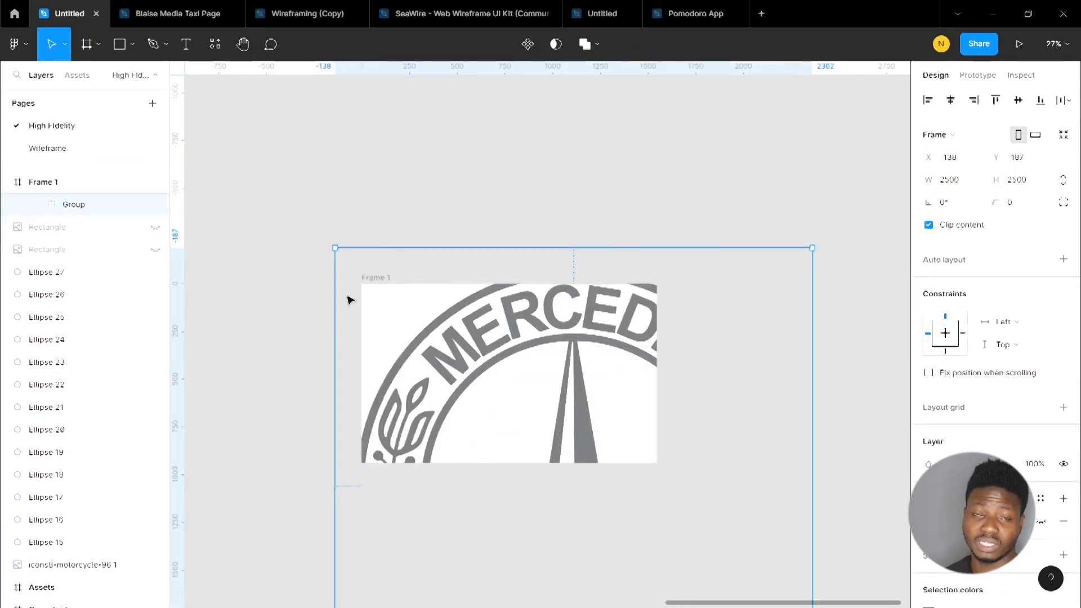
drag(335, 252, 545, 360)
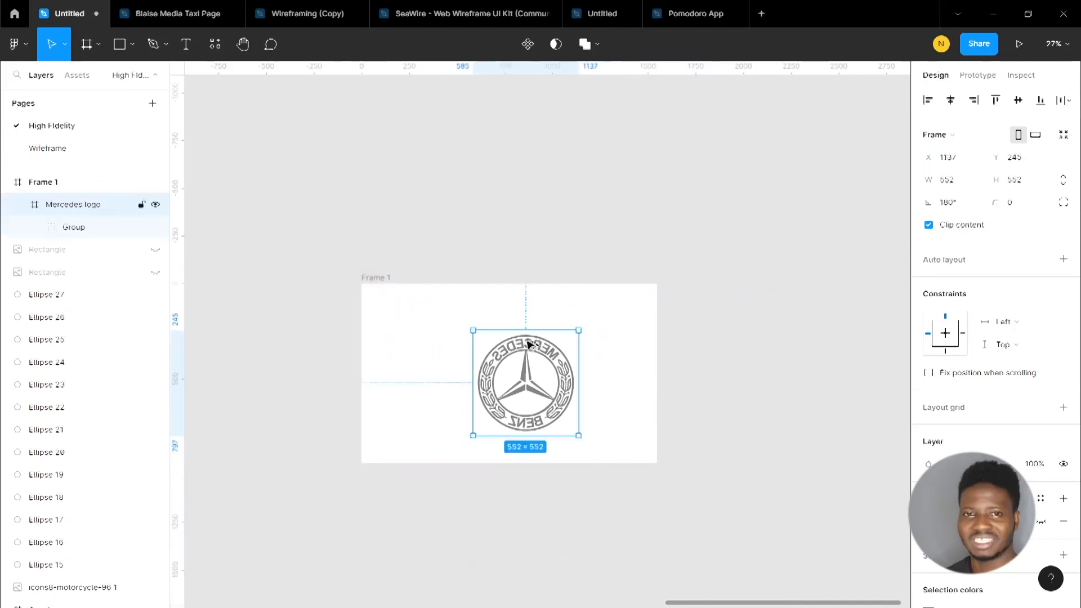
drag(472, 328, 535, 338)
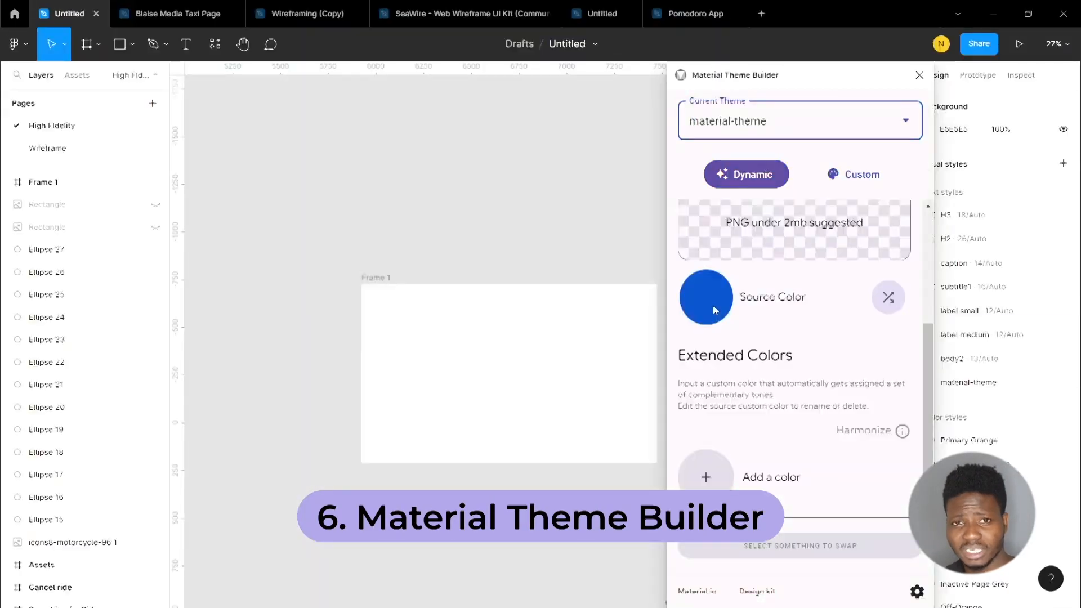
Change the material theme's source color, set the extended Custom Color 1 to orange #fbab53, and review the generated palettes.
click(713, 306)
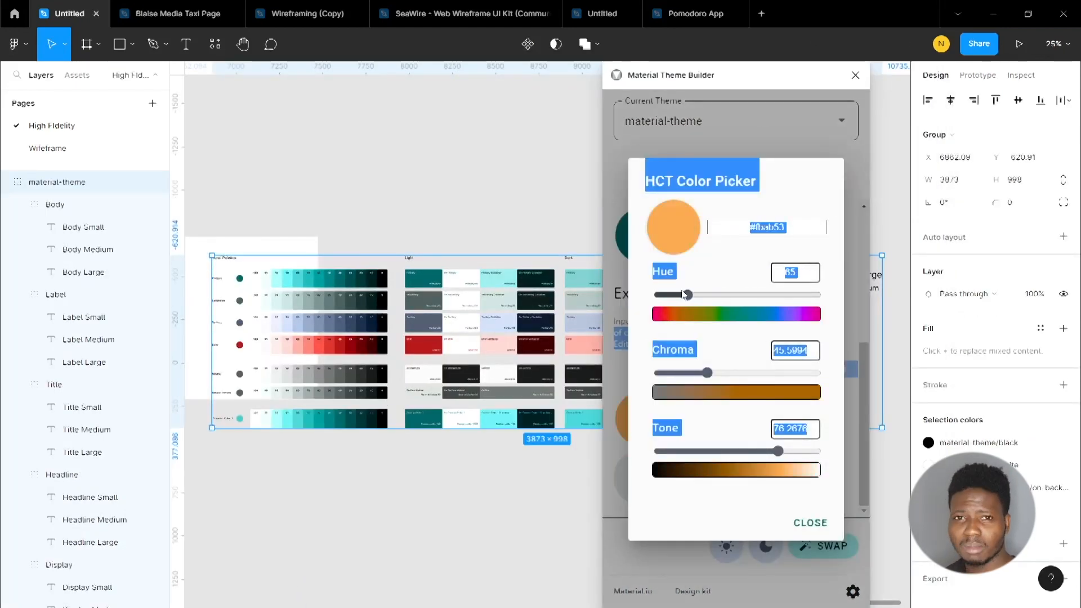
click(811, 523)
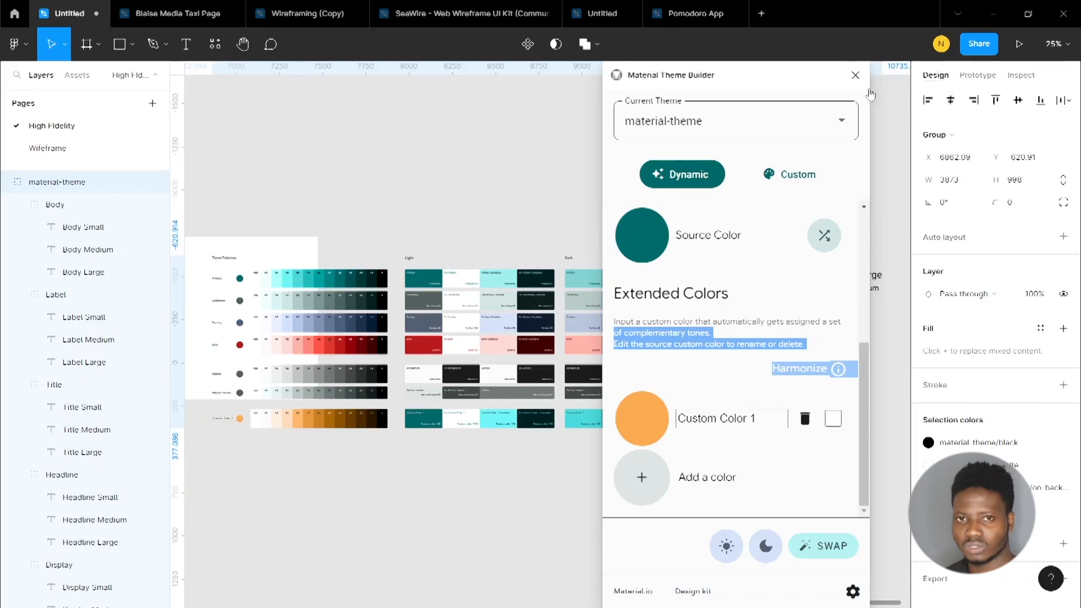
click(856, 75)
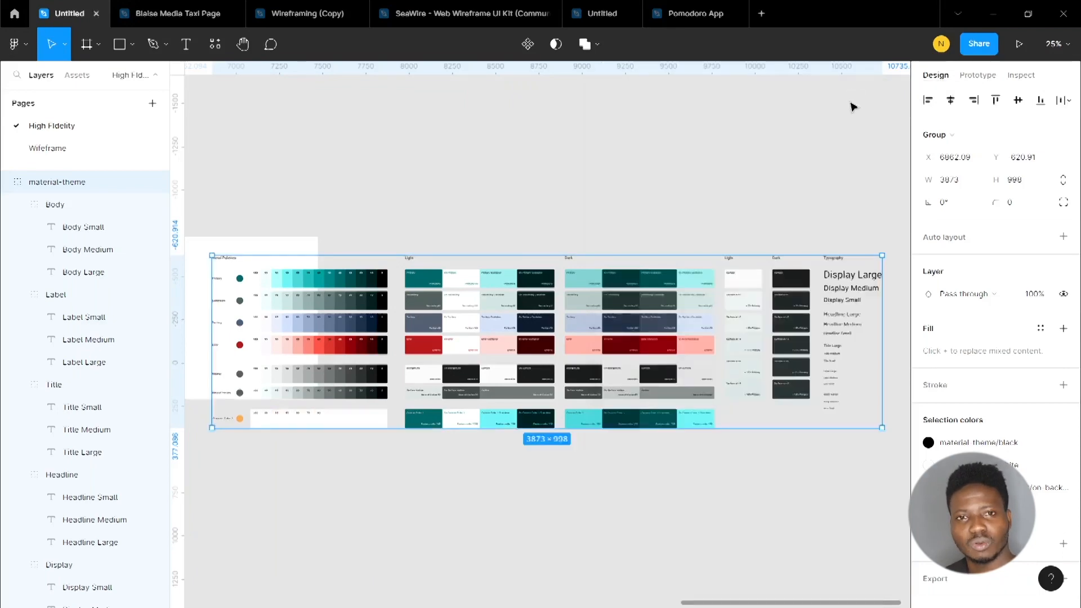
key(ctrl+plus)
key(ctrl+plus)
key(ctrl+minus)
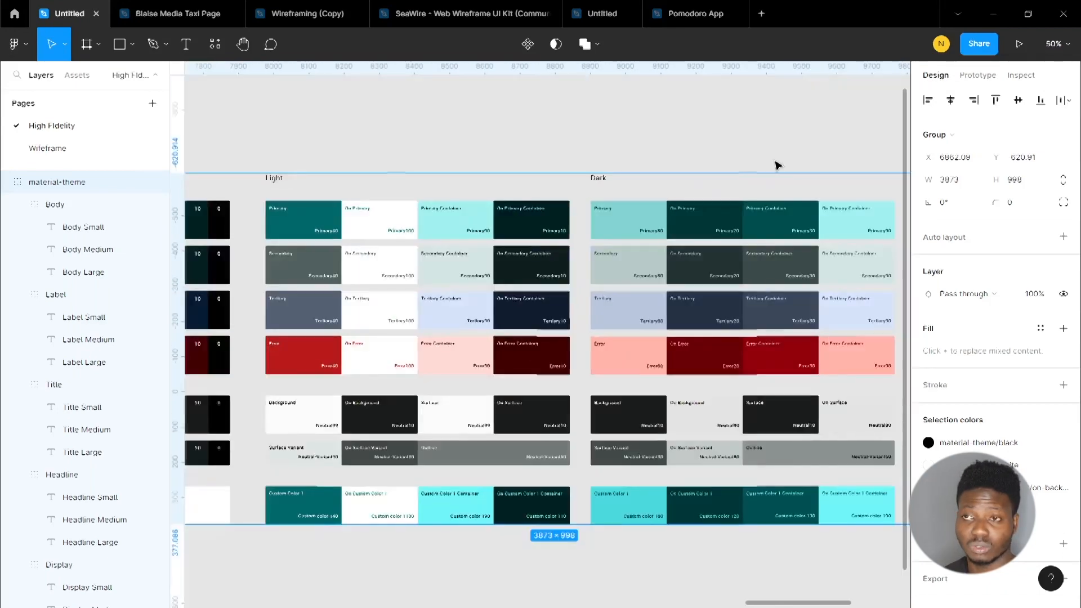
scroll(640, 248, left, 6)
scroll(641, 248, right, 5)
scroll(640, 248, left, 5)
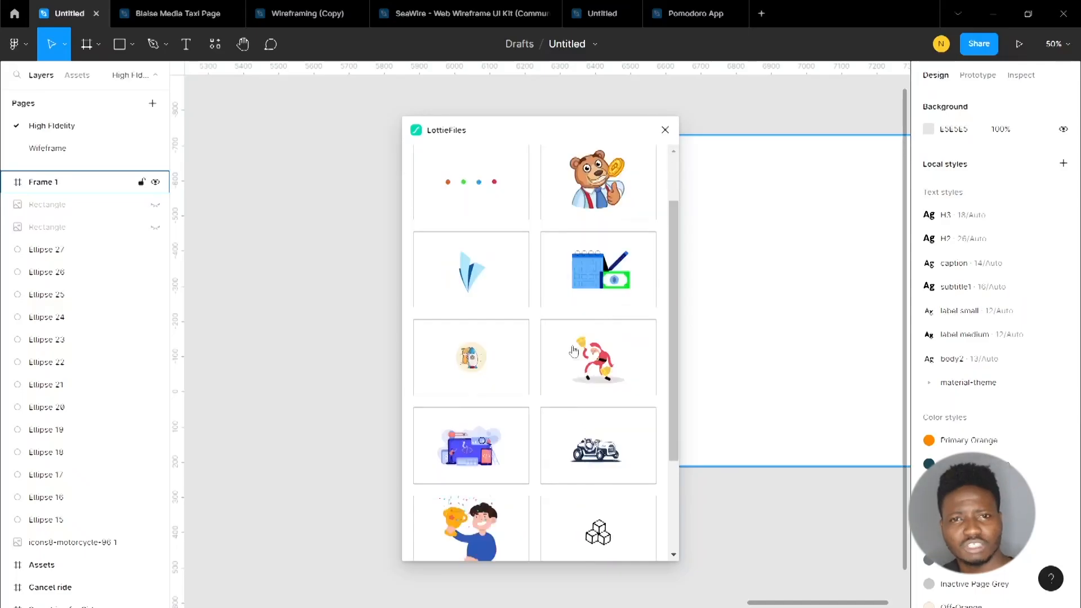
Choose an animation from the LottieFiles collection and insert it into the design.
scroll(541, 338, down, 3)
click(600, 476)
click(627, 486)
click(581, 417)
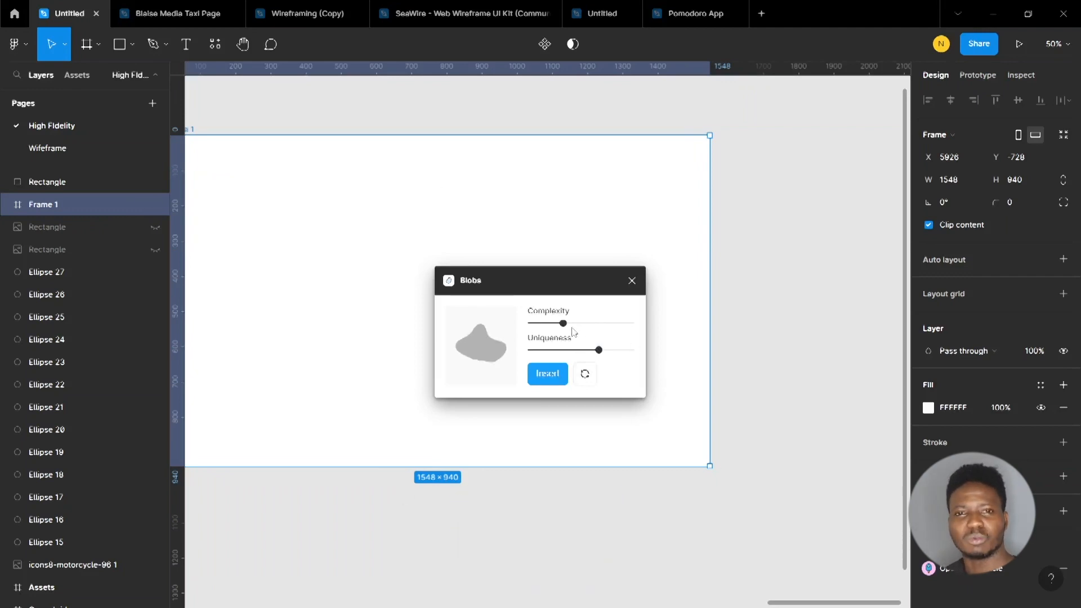
Insert two generated blob shapes and place one in the left half and one in the right half of Frame 1.
click(544, 375)
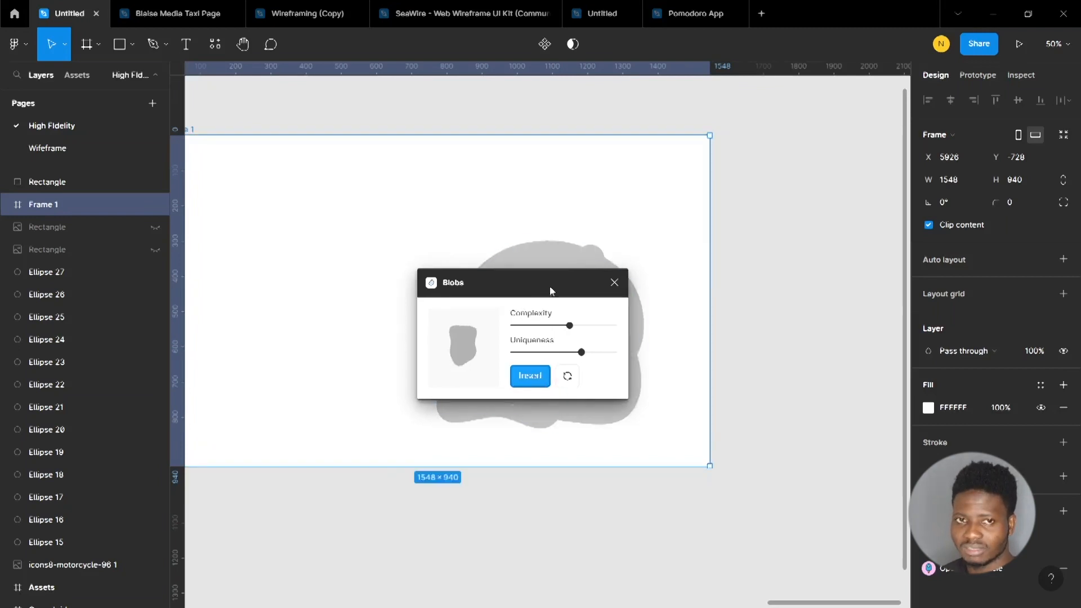
drag(550, 288, 783, 278)
drag(516, 297, 335, 263)
drag(576, 363, 640, 403)
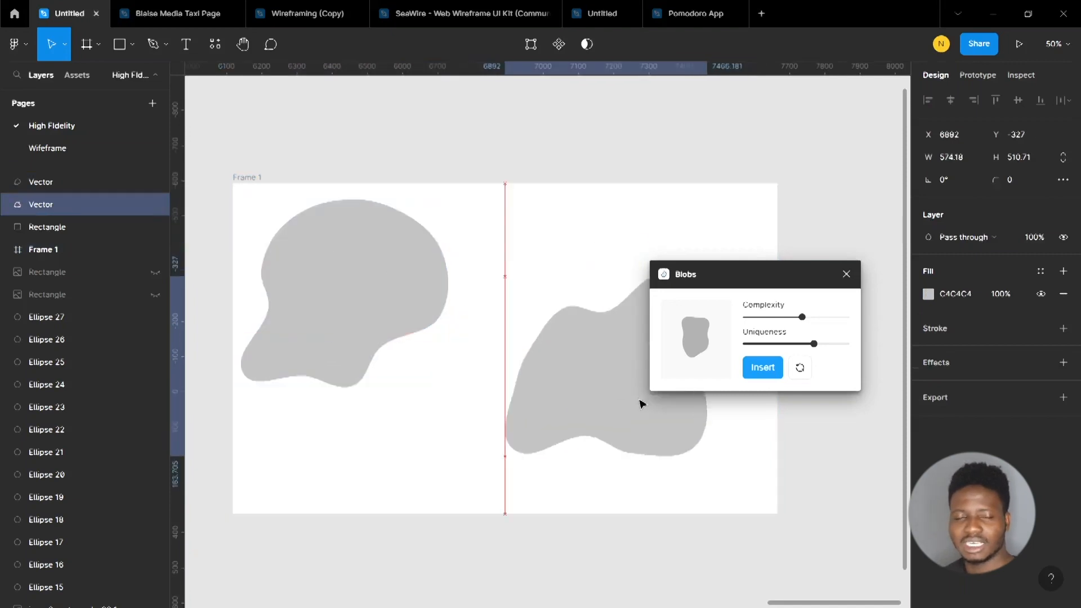
Change the fill of the blob in the right half of Frame 1 to green.
click(927, 299)
click(821, 442)
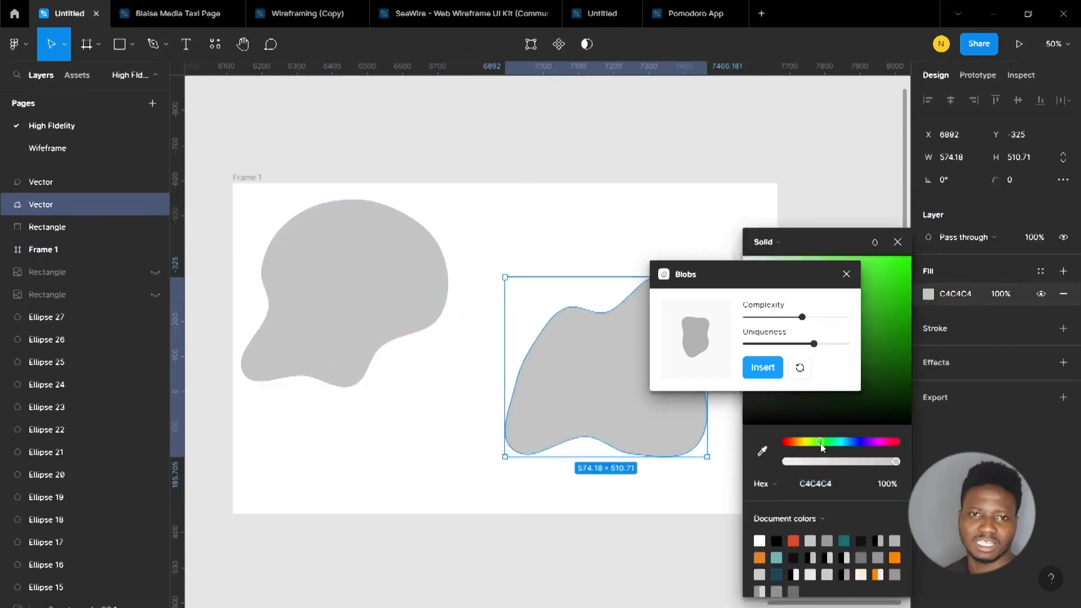
click(896, 327)
Fill the blob in the left half of Frame 1 with purple 3D00A0.
click(338, 271)
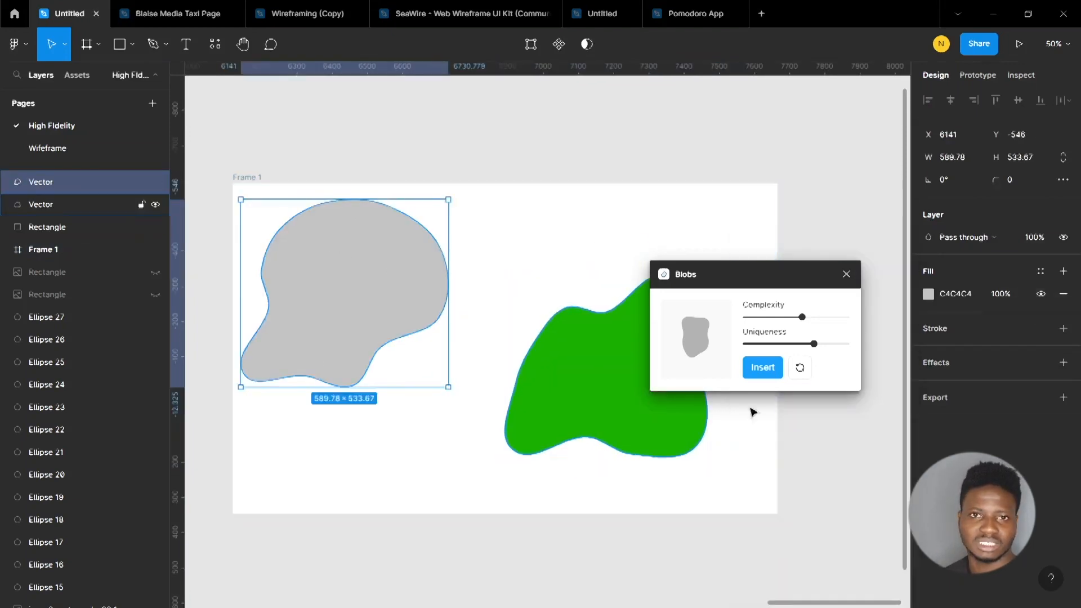
click(928, 294)
click(887, 375)
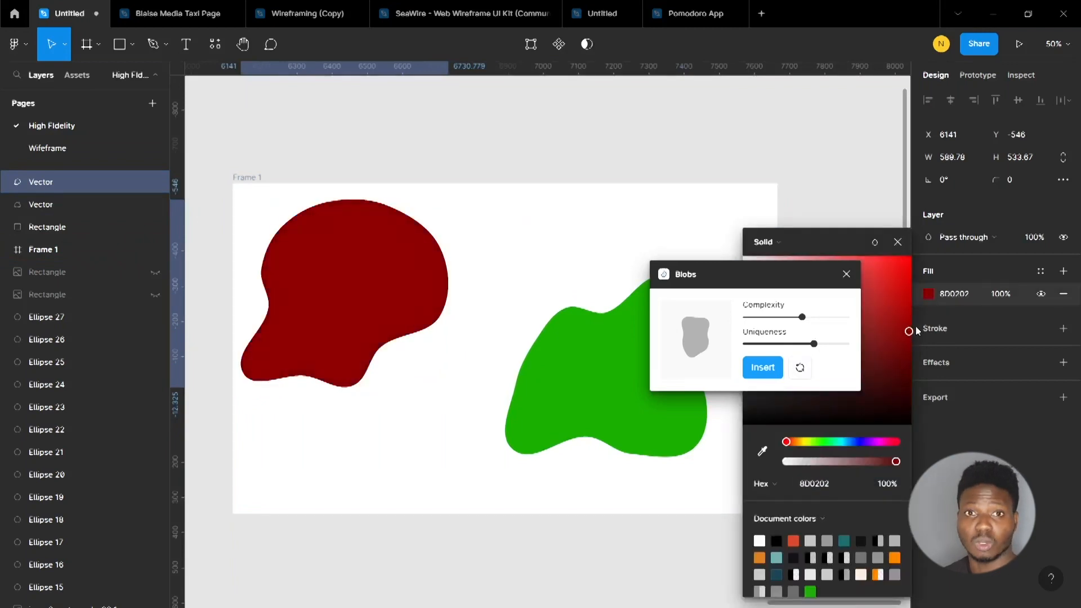
click(867, 442)
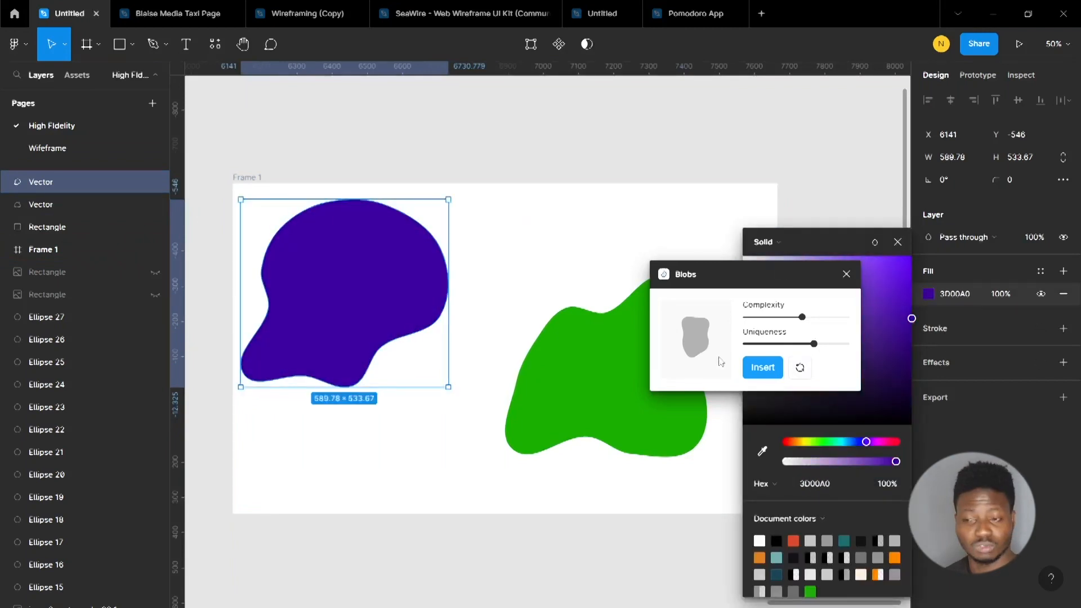
click(592, 246)
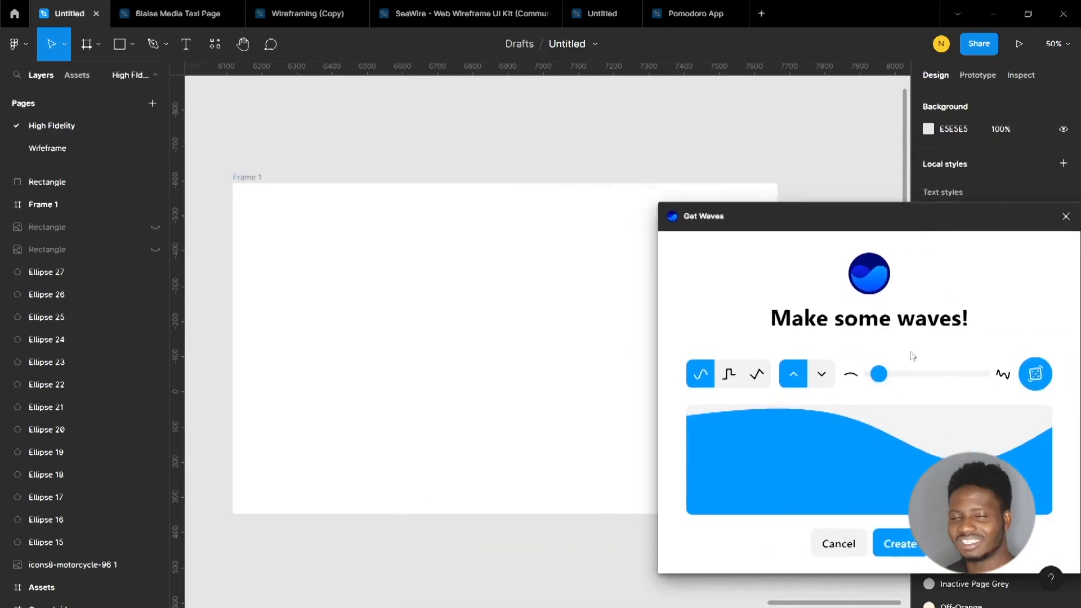
Create a smooth blue wave shape along the bottom of Frame 1 and stretch it to the frame's full width.
mouse_move(880, 374)
mouse_down()
mouse_move(898, 375)
mouse_move(881, 377)
mouse_up()
click(905, 542)
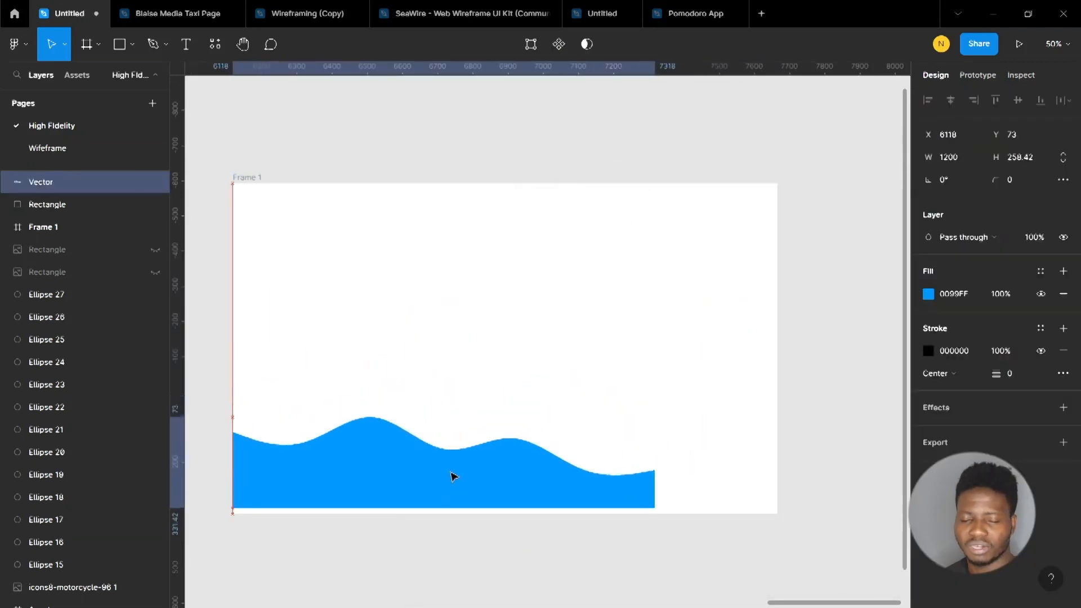
drag(657, 471, 777, 468)
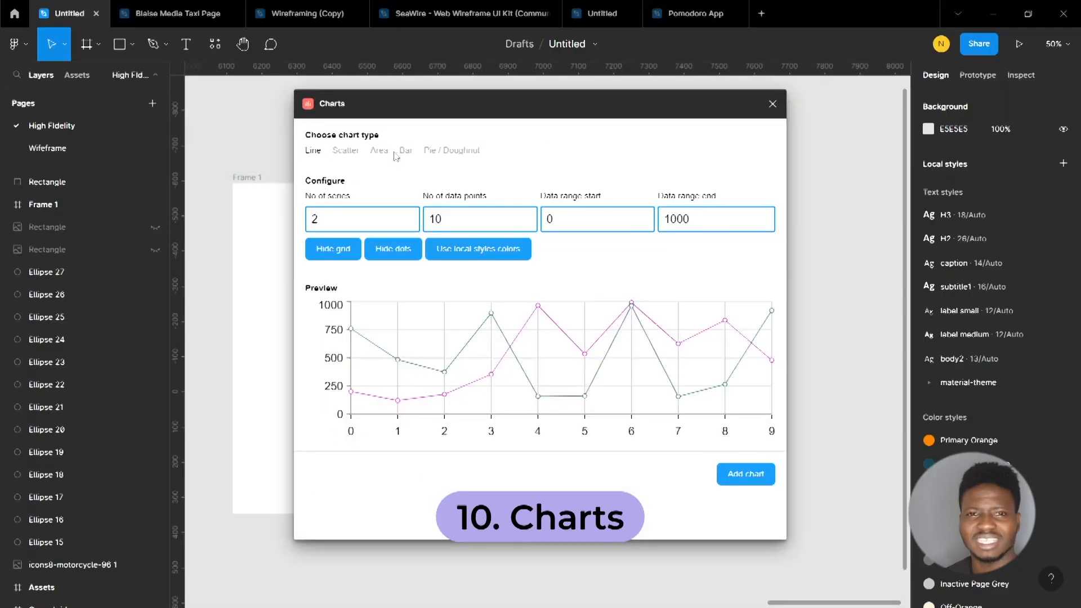
Configure an area chart with grid and dots hidden and local style colors applied, and add it to Frame 1.
click(395, 152)
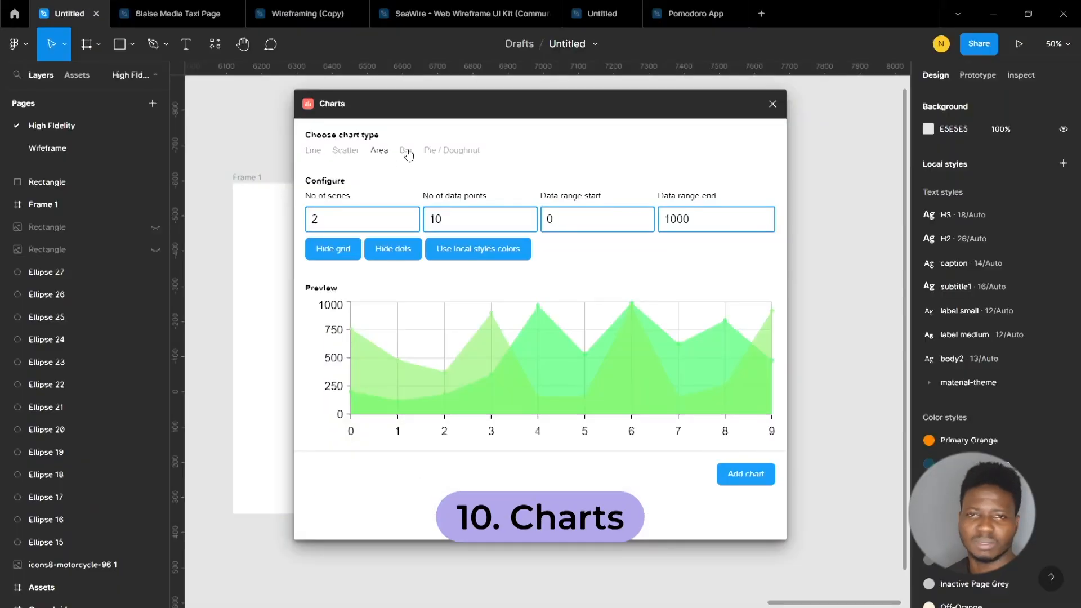
click(452, 153)
click(345, 150)
click(379, 150)
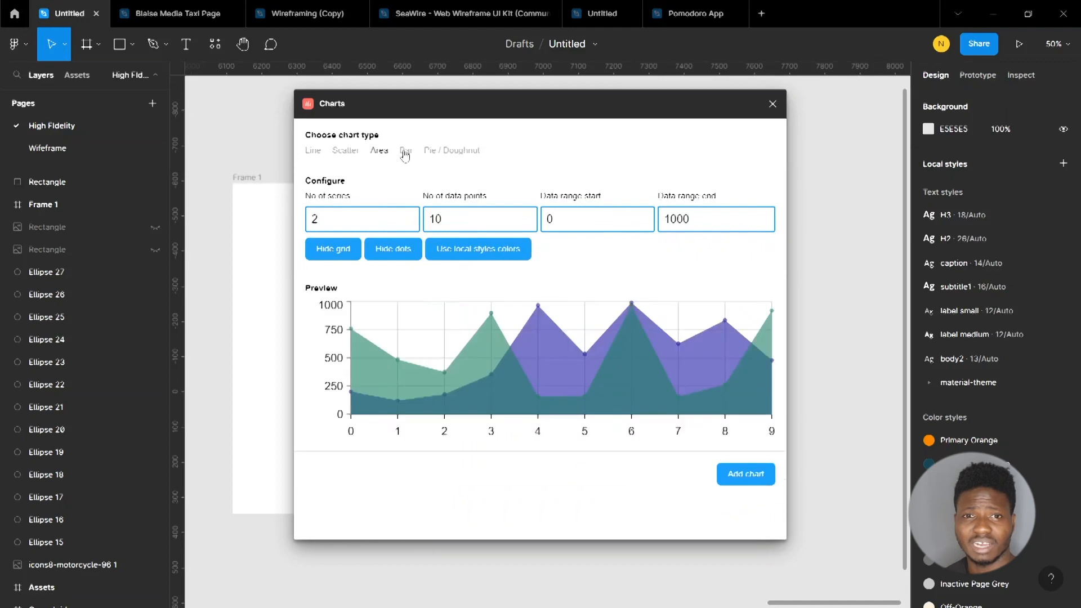
click(356, 256)
click(393, 252)
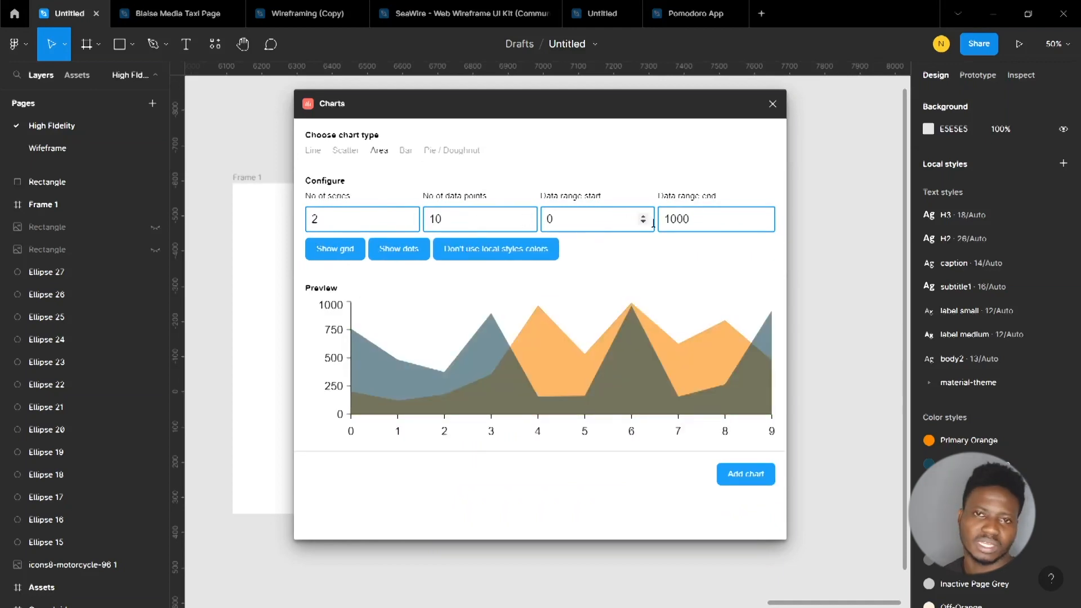
drag(532, 105, 813, 118)
click(319, 218)
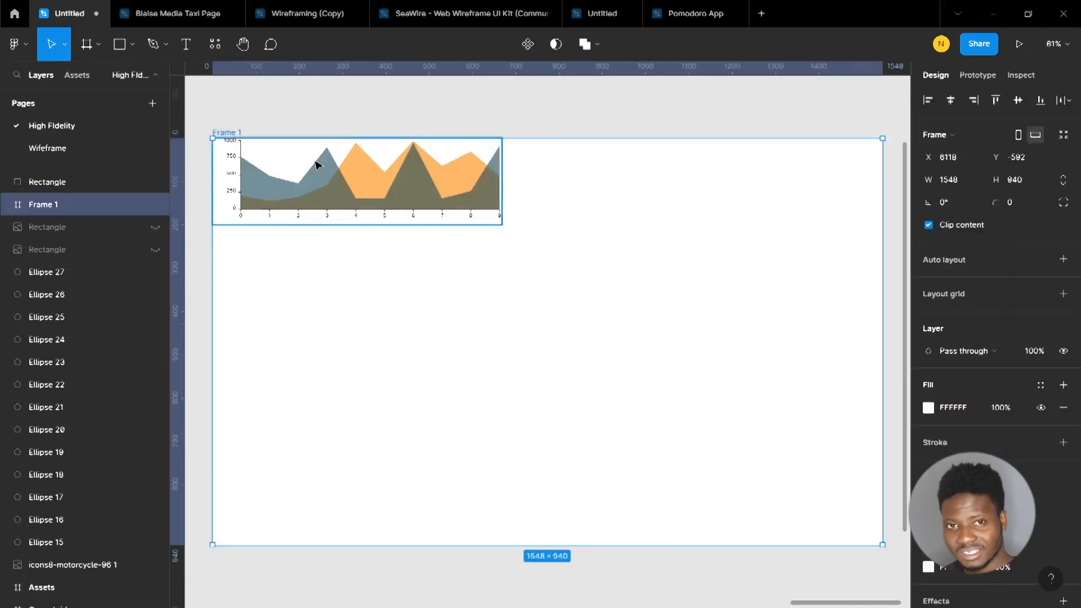
Enlarge the area chart in Frame 1 to about two thirds of the frame's width.
click(371, 189)
drag(501, 225, 644, 391)
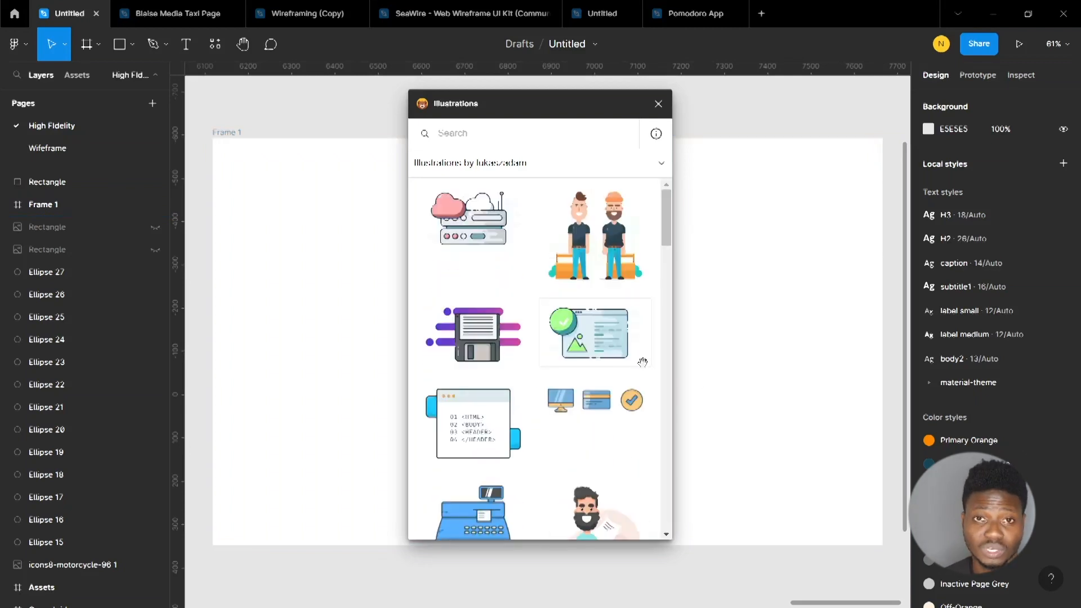
Browse the lukaszadam illustrations and search them for "santa".
scroll(575, 276, down, 5)
scroll(574, 276, down, 5)
click(503, 133)
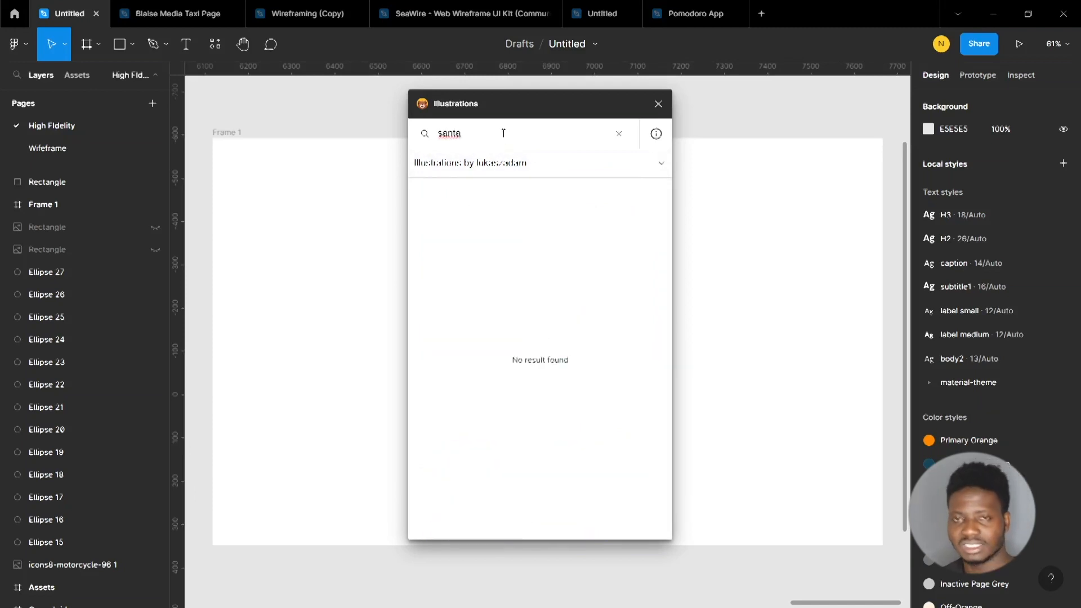
Add the space rocket illustration from the lukaszadam collection to the document and move the plugin window clear of the canvas.
scroll(569, 273, down, 15)
click(571, 272)
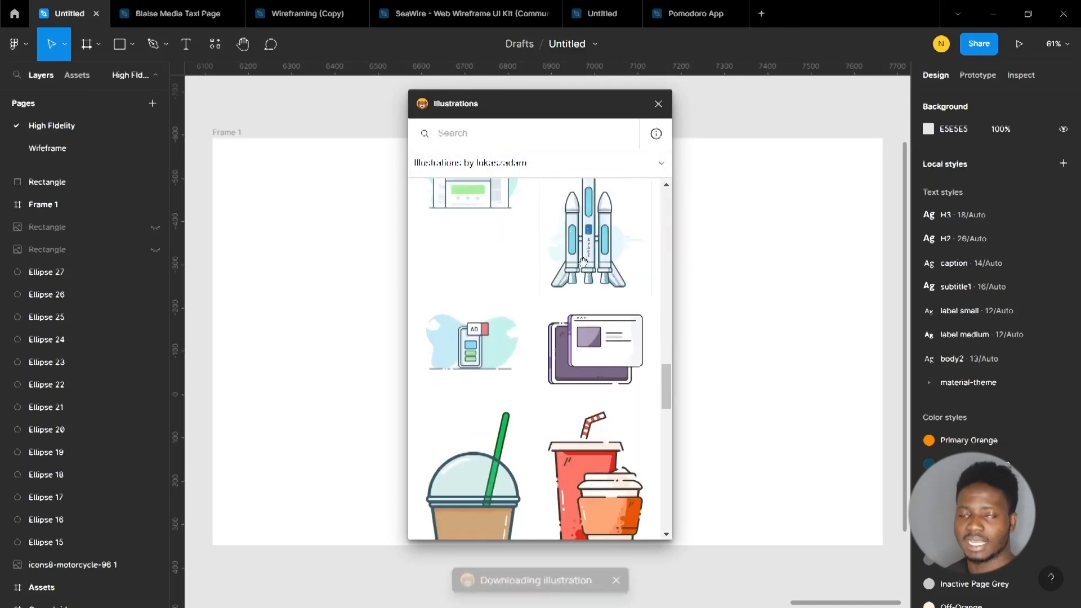
drag(594, 106, 712, 120)
click(311, 188)
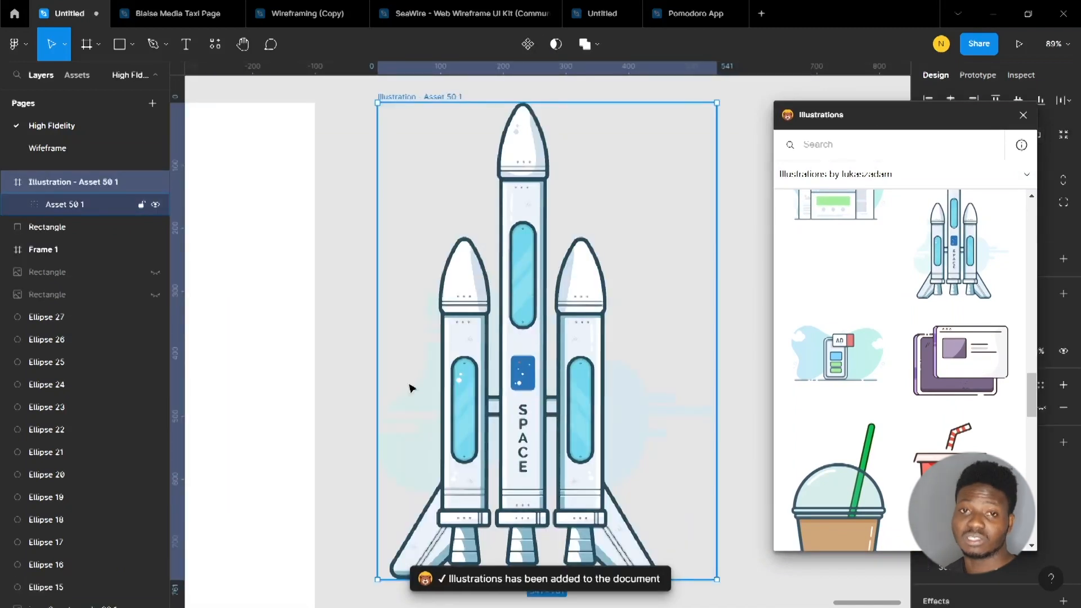
Move the space rocket illustration into the right half of Frame 1.
drag(412, 389, 92, 424)
scroll(479, 292, left, 8)
drag(670, 341, 485, 351)
scroll(486, 351, down, 2)
key(ctrl+minus)
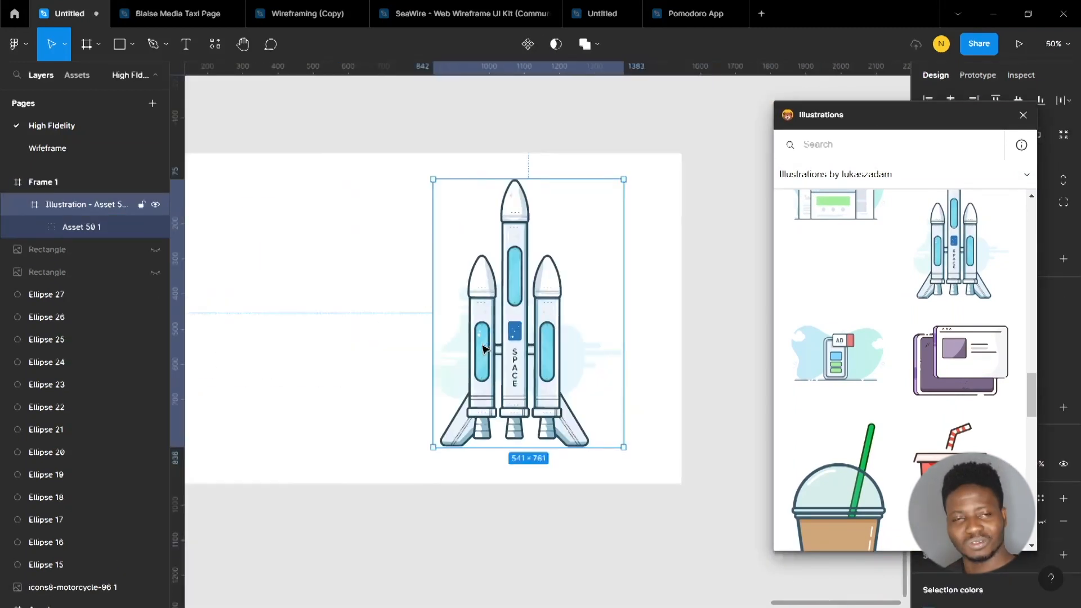
Scale the space rocket illustration in Frame 1 down proportionally to about 390 × 549 and deselect it.
key(ctrl+t)
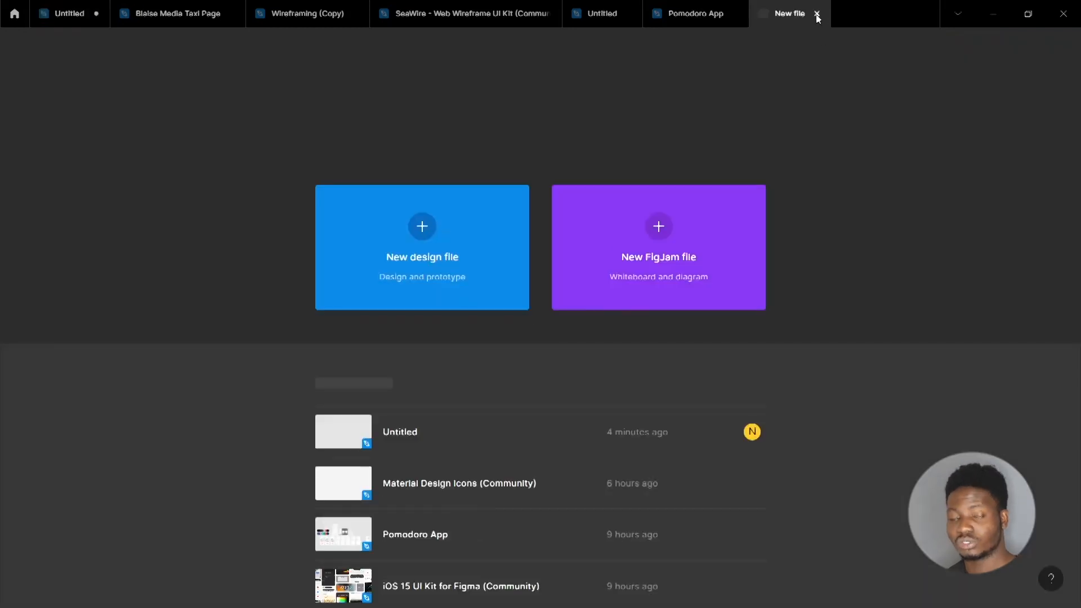
click(817, 14)
drag(623, 447, 570, 372)
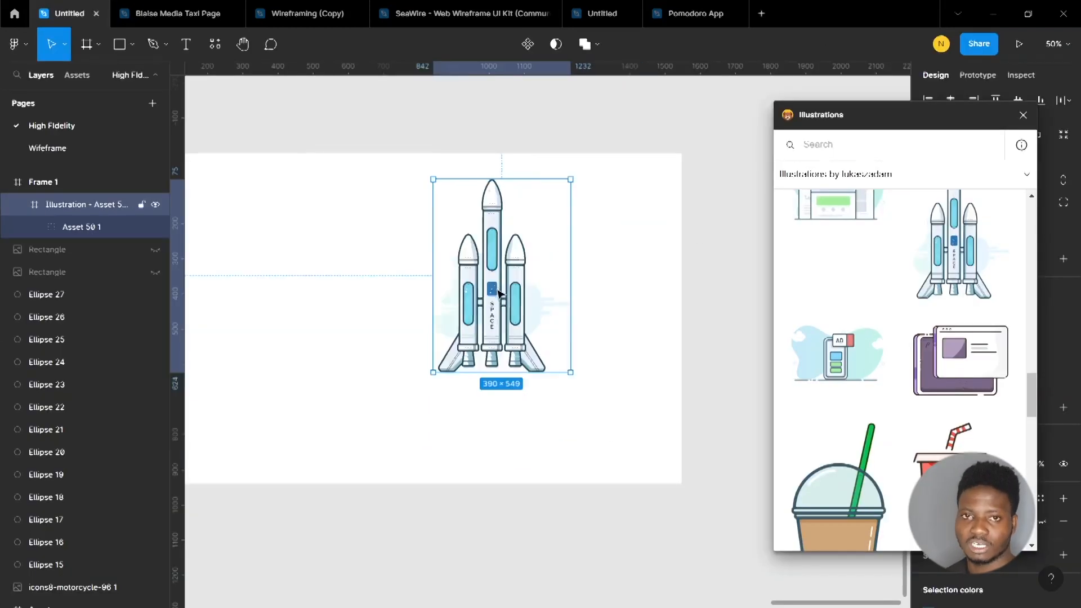
click(701, 282)
scroll(709, 304, left, 3)
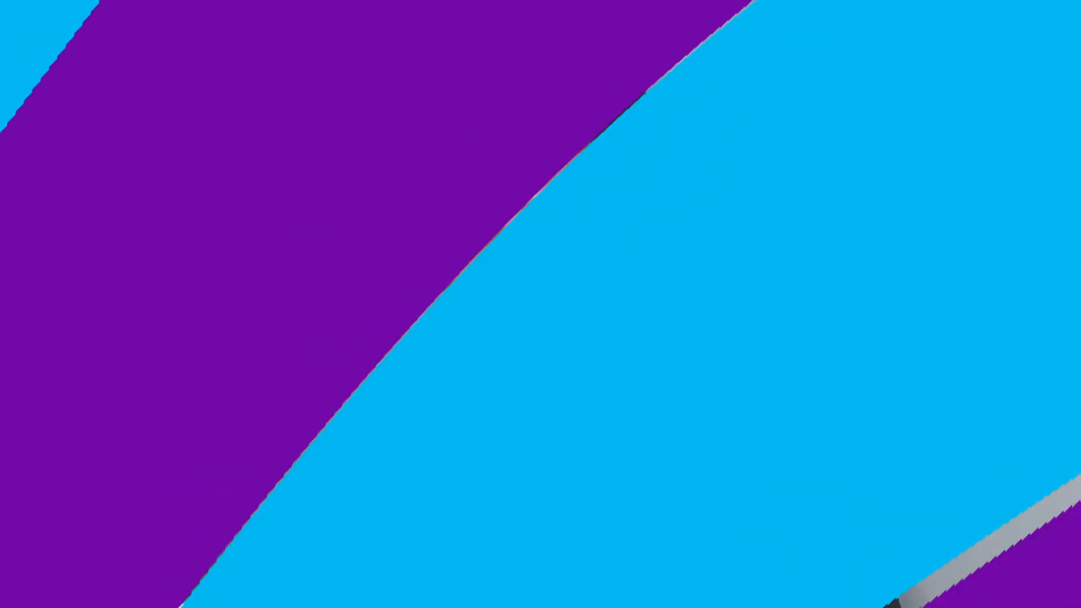